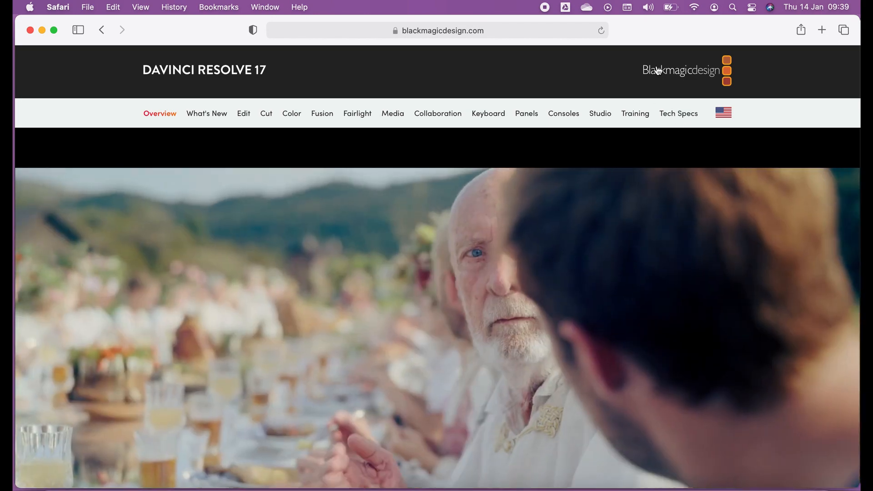
Start the DaVinci Resolve 17 download from the product overview page
scroll(450, 328, down, 10)
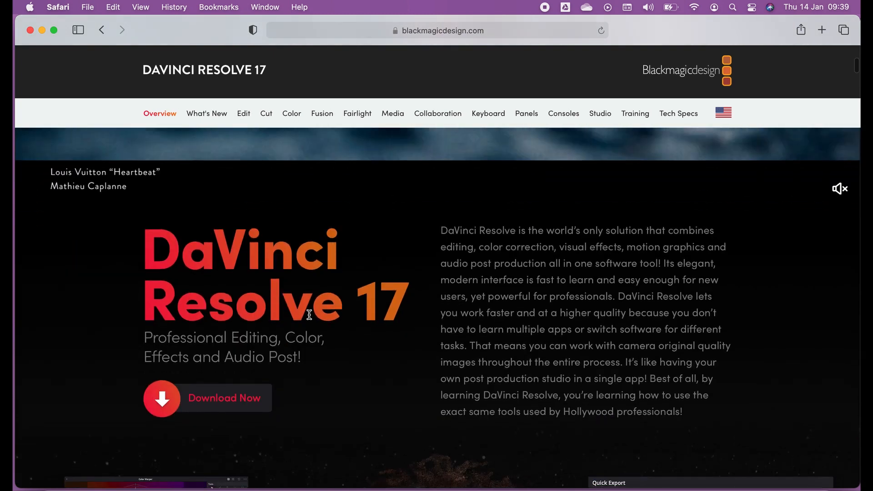
click(175, 404)
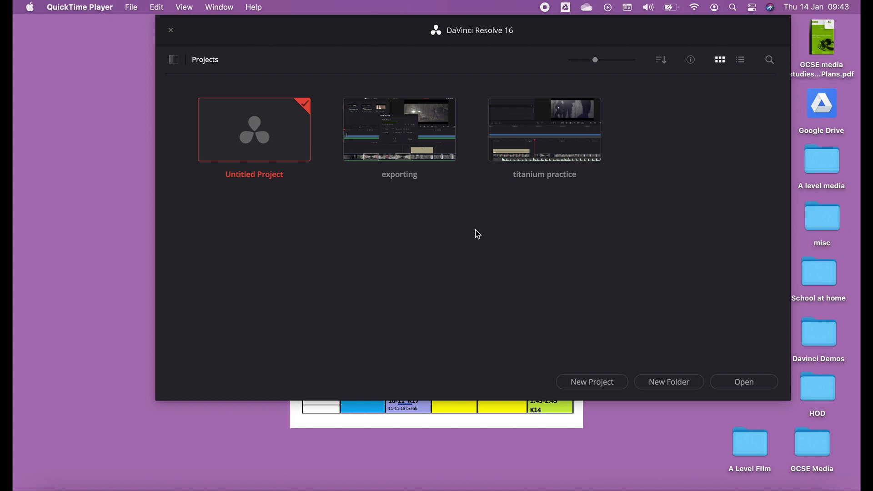
Create a new project named Demo
click(241, 130)
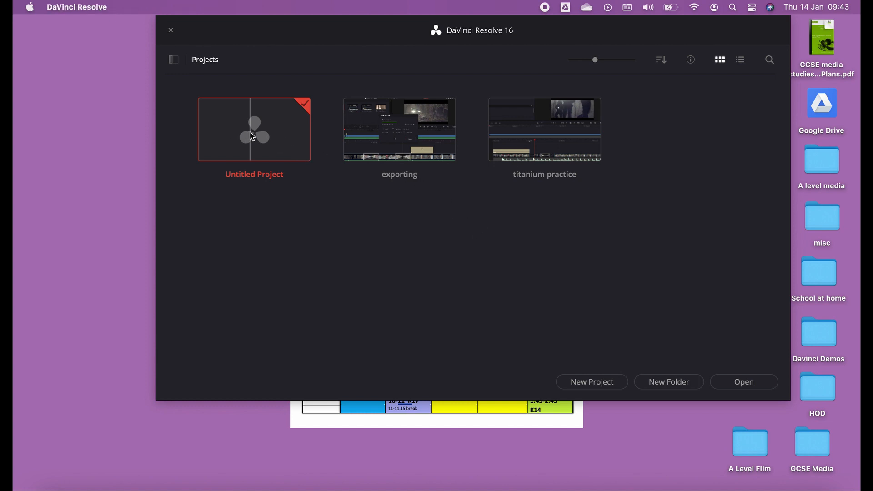
click(585, 387)
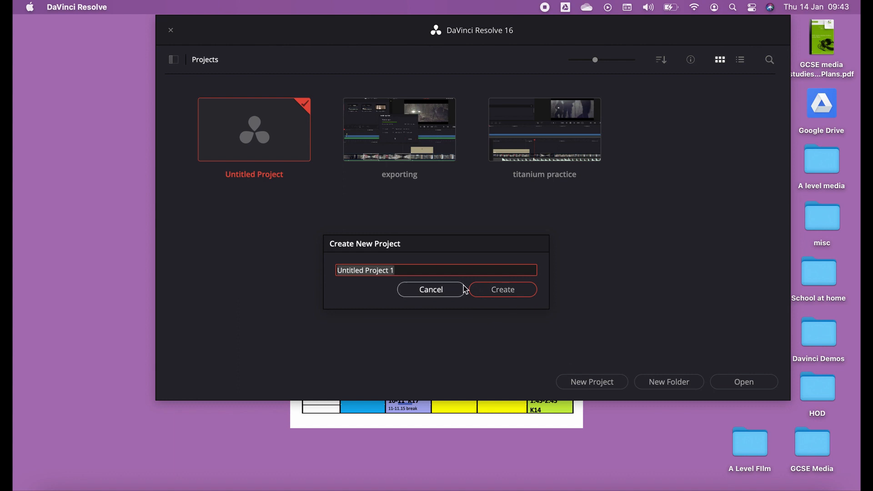
click(432, 269)
text(Demo)
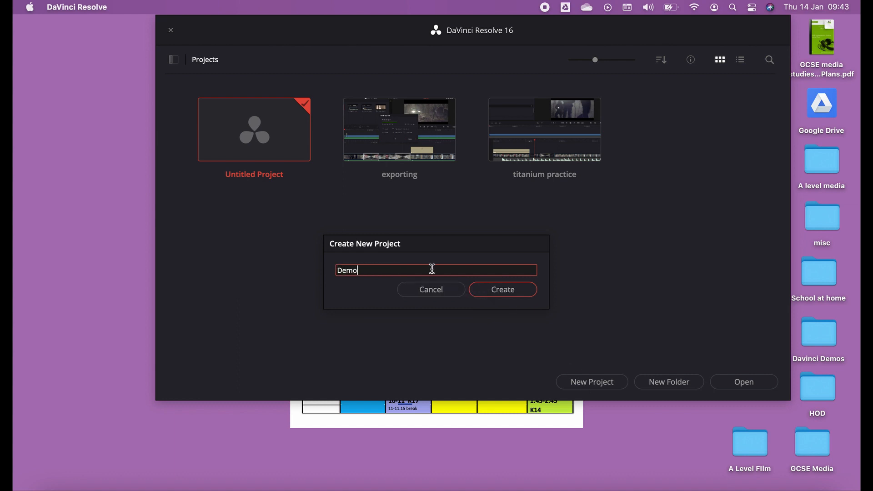
click(493, 289)
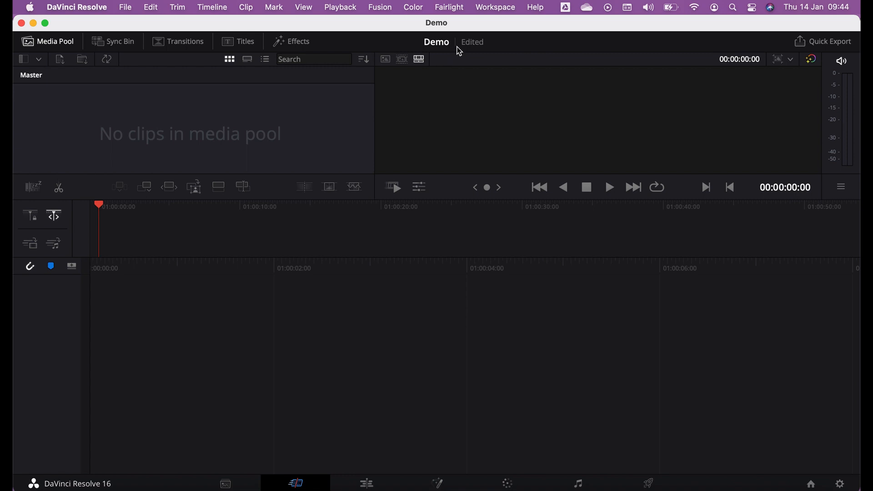
Import the desktop screen recording into the media pool, changing the timeline frame rate and video format to match the clip
mouse_move(709, 29)
mouse_down()
mouse_move(701, 32)
mouse_move(718, 28)
mouse_up()
drag(704, 27, 527, 5)
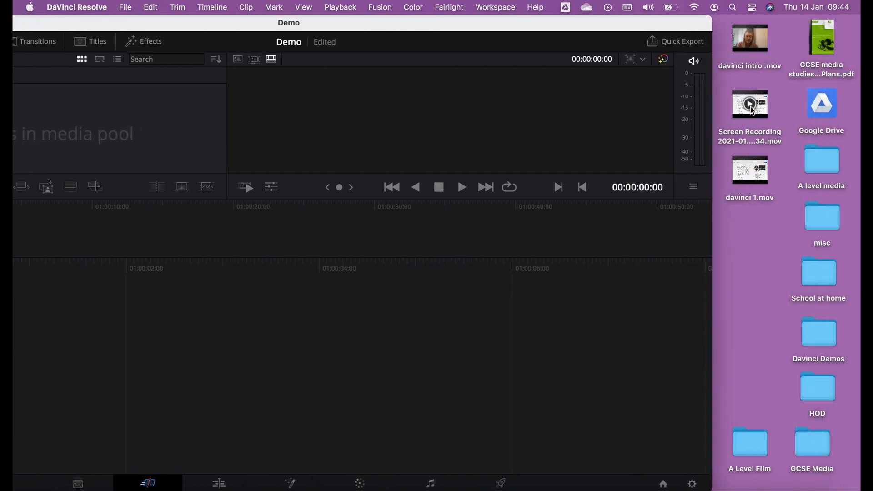
drag(745, 111, 64, 129)
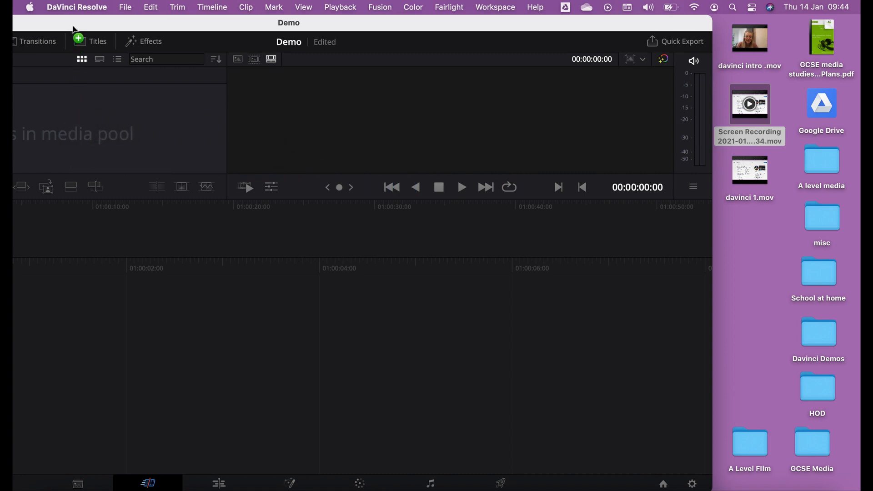
drag(76, 24, 222, 11)
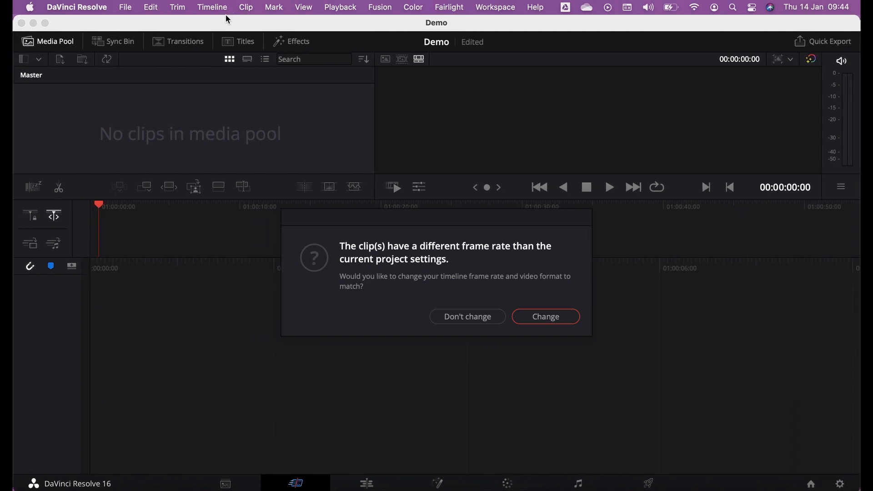
click(538, 318)
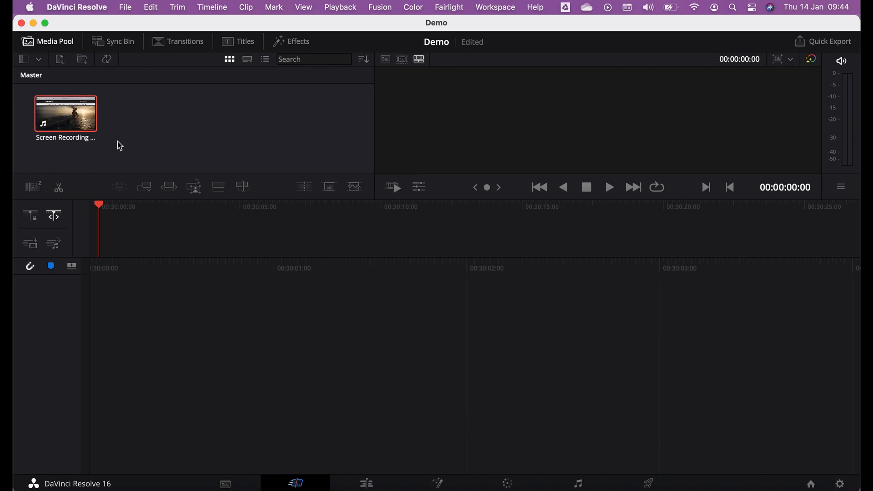
Place the screen recording clip from the media pool on a timeline
click(145, 141)
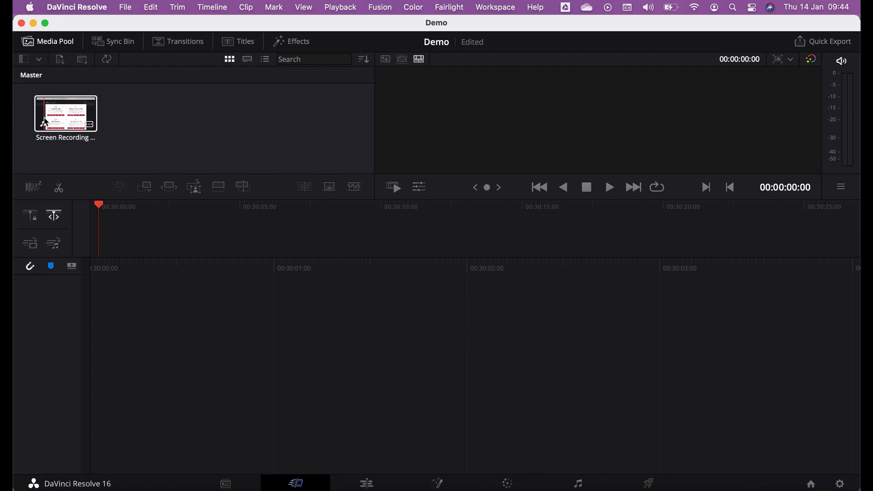
drag(45, 122, 127, 249)
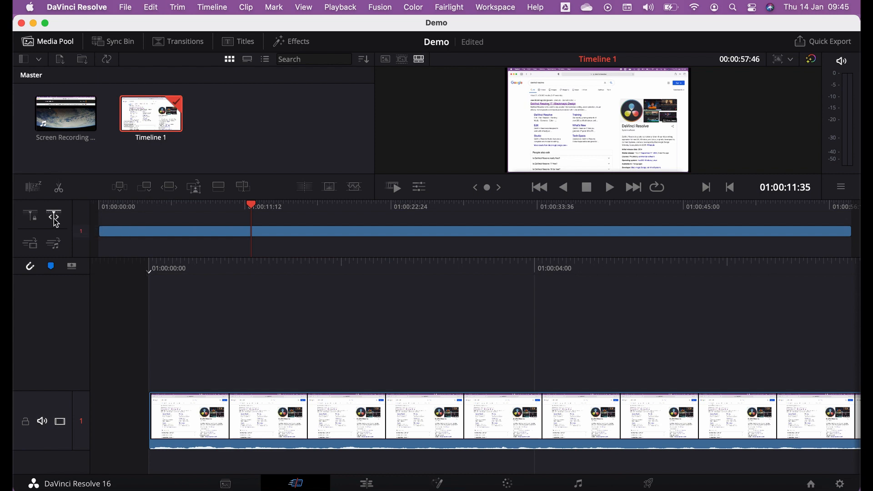
Try scrubbing the timeline with the free and the fixed playhead, and return to the free playhead
click(253, 212)
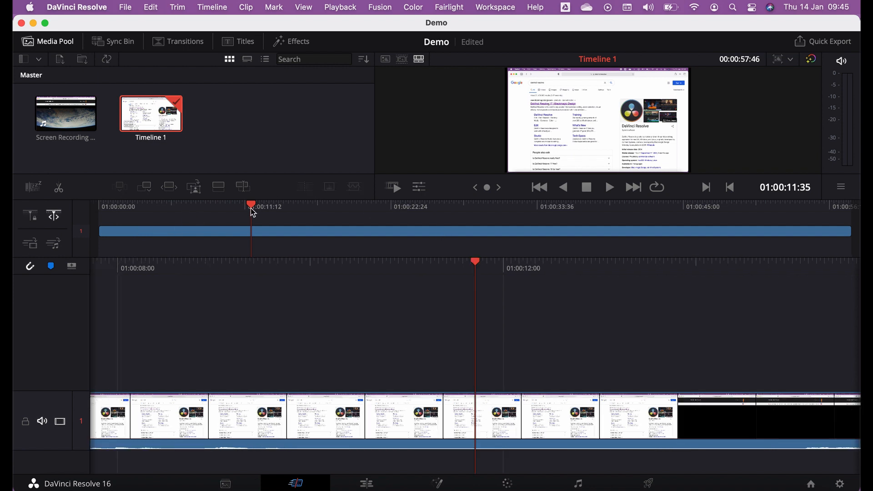
drag(476, 261, 364, 261)
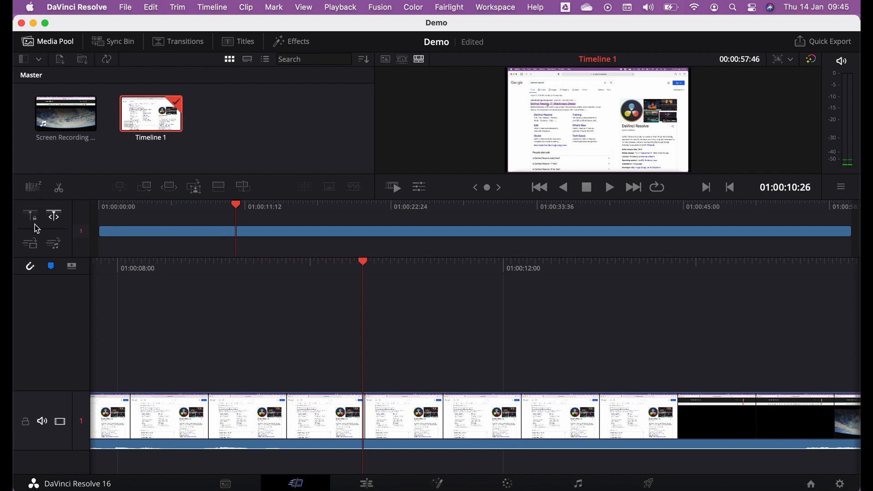
click(53, 216)
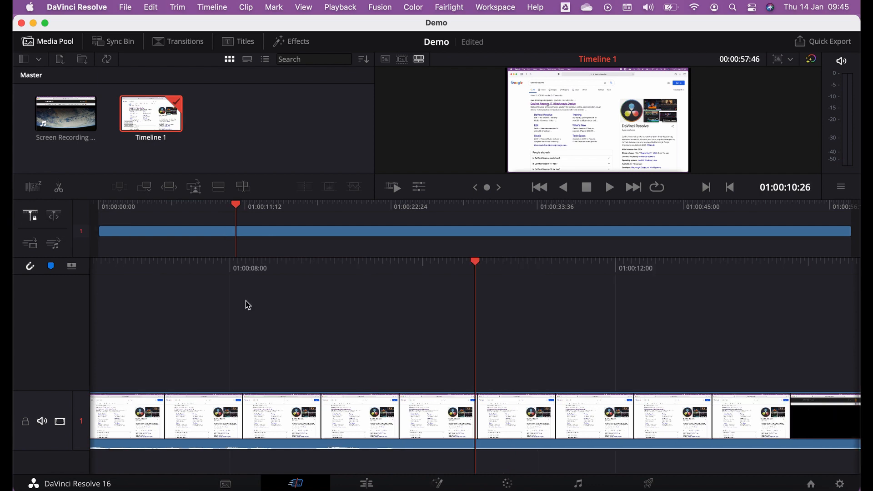
drag(463, 261, 412, 258)
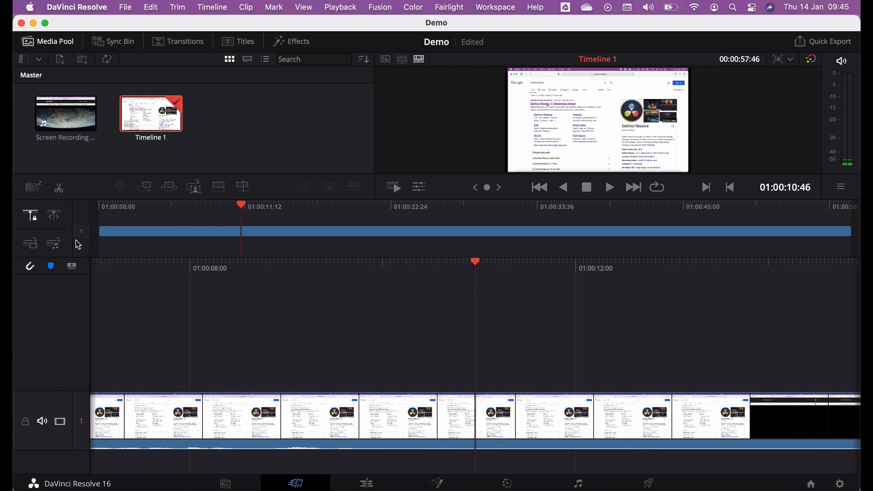
click(54, 217)
Split the clip near its start at 01:00:01:13
scroll(445, 296, left, 3)
scroll(447, 296, right, 4)
scroll(447, 296, left, 10)
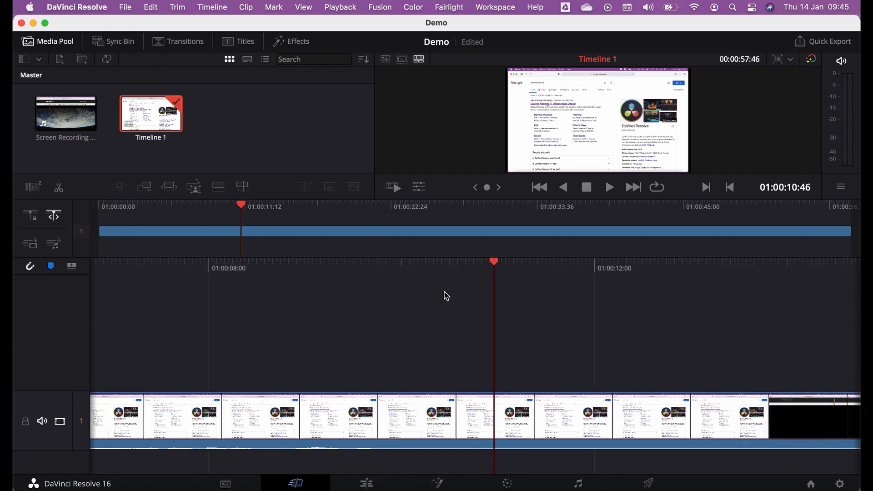
scroll(447, 296, left, 3)
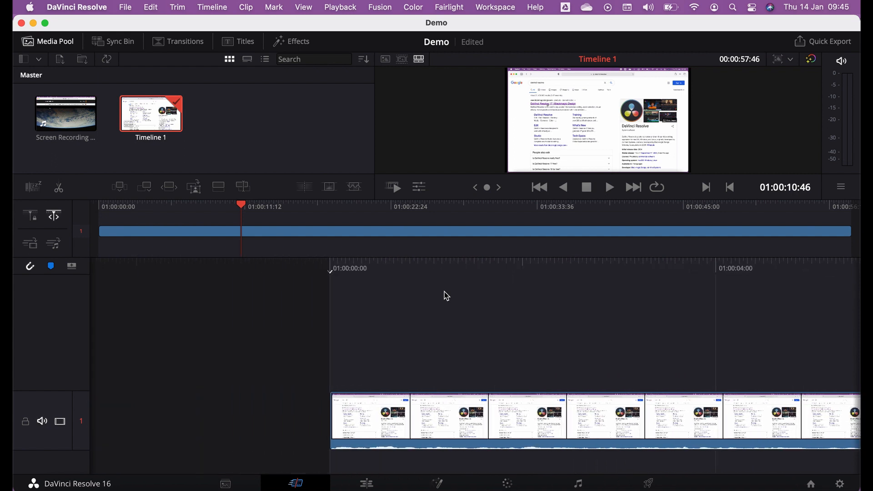
scroll(447, 296, right, 5)
scroll(447, 296, right, 2)
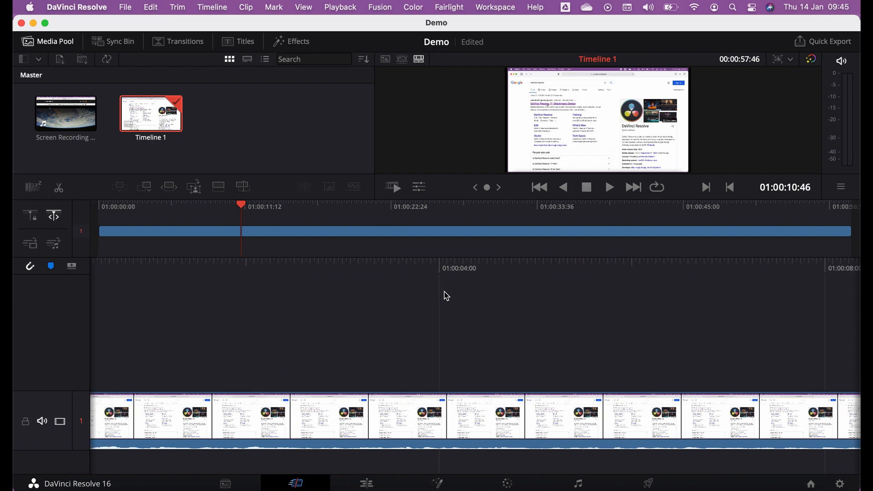
scroll(447, 296, left, 4)
scroll(447, 296, right, 3)
scroll(447, 296, right, 1)
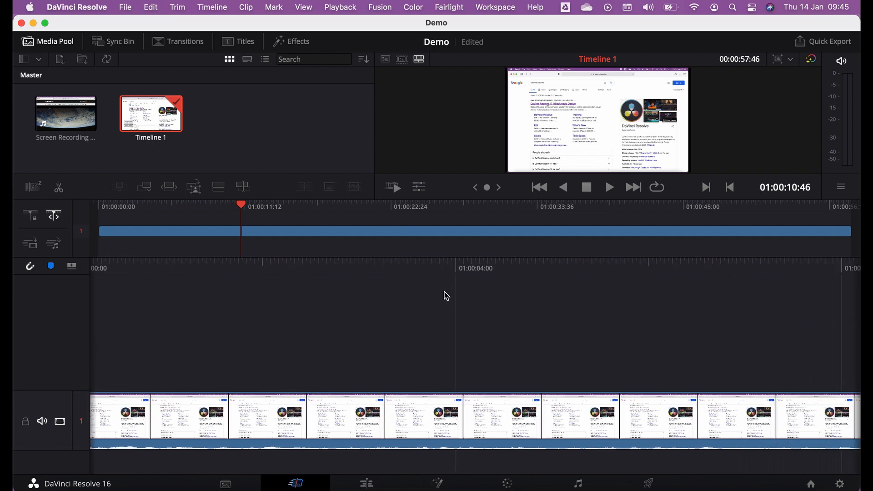
click(194, 268)
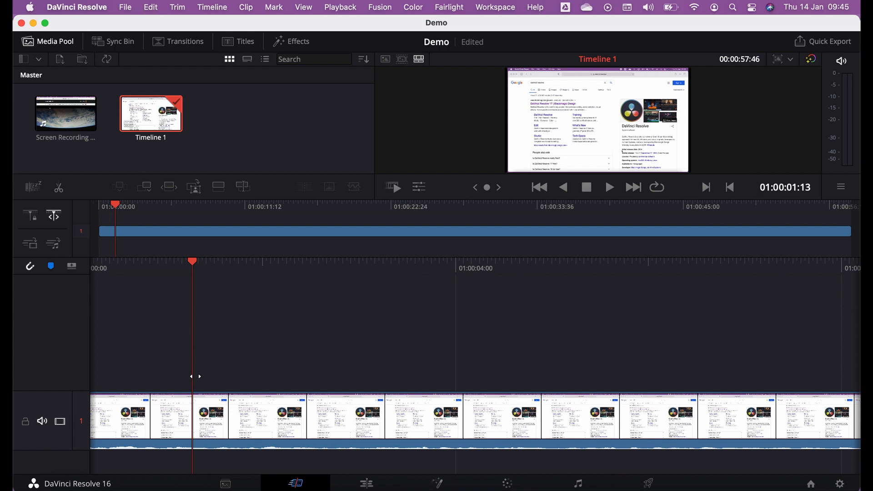
click(59, 192)
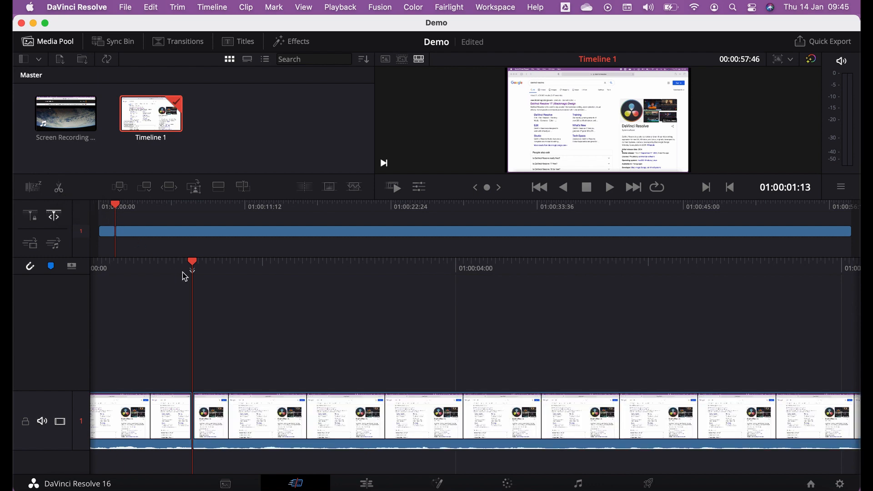
Split the second part of the clip at 01:00:01:24 to isolate a short segment
drag(196, 267, 214, 266)
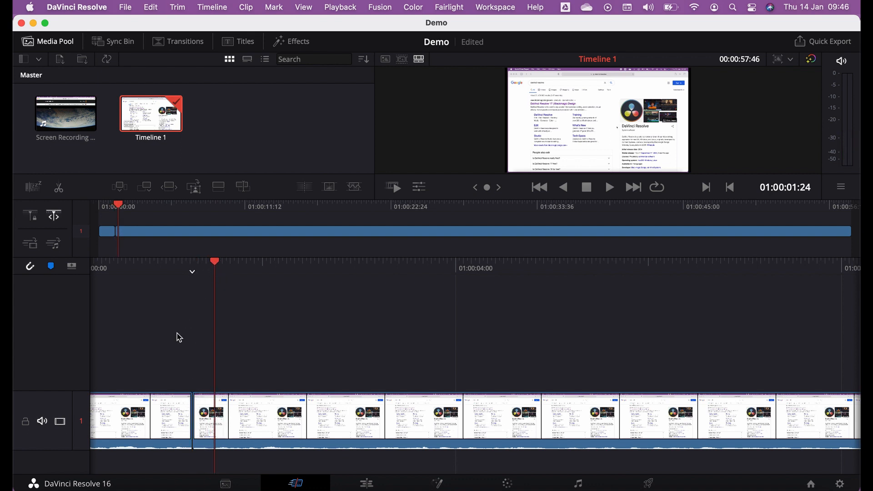
click(229, 424)
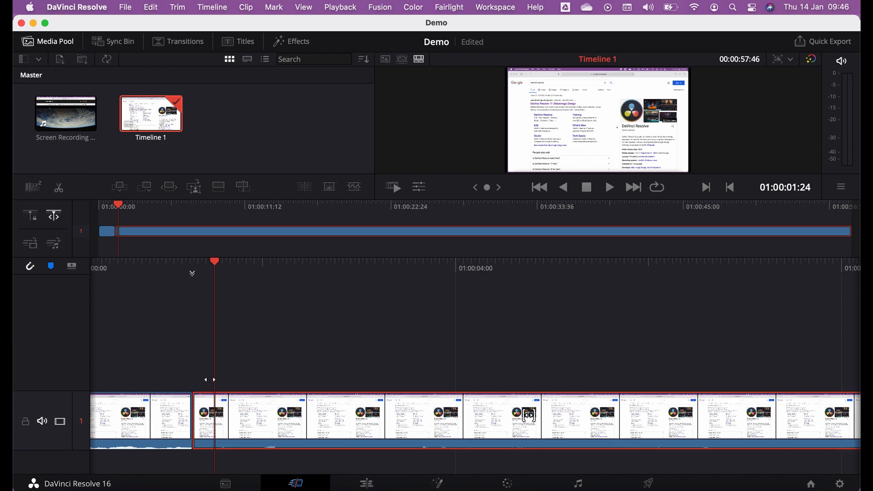
click(61, 190)
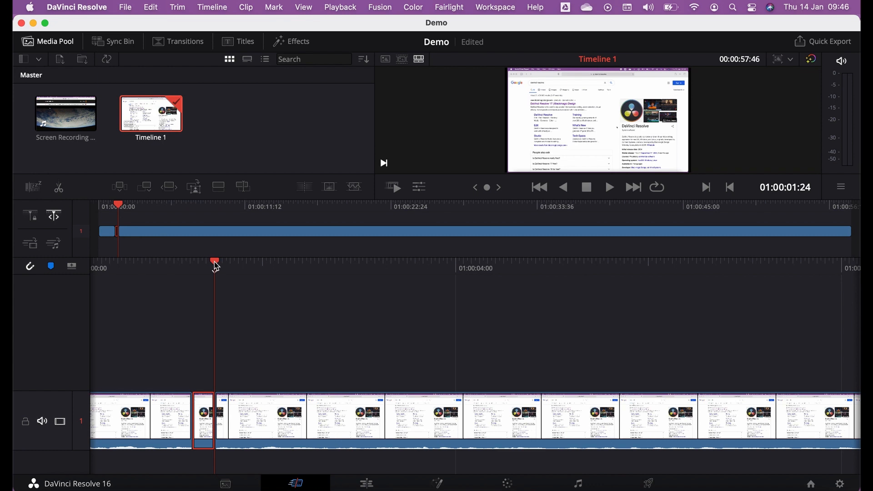
Move the short segment between the two cuts up to track 2 and delete it
drag(217, 267, 147, 269)
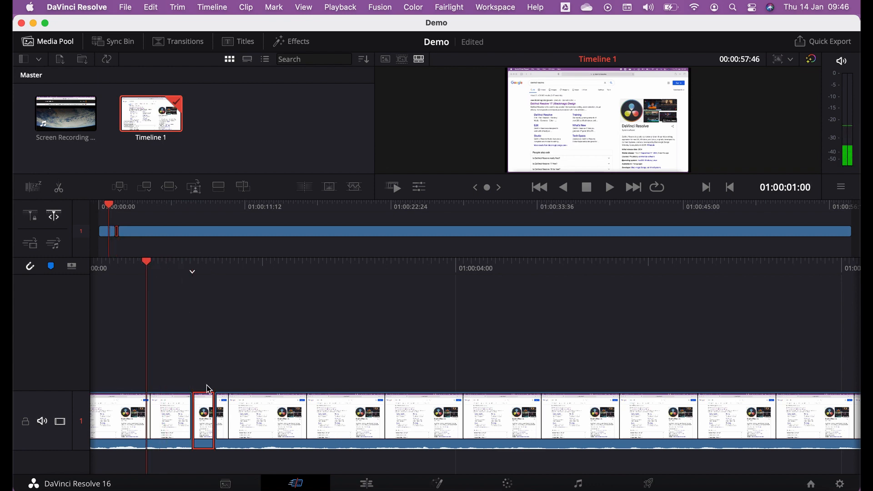
drag(206, 403, 348, 310)
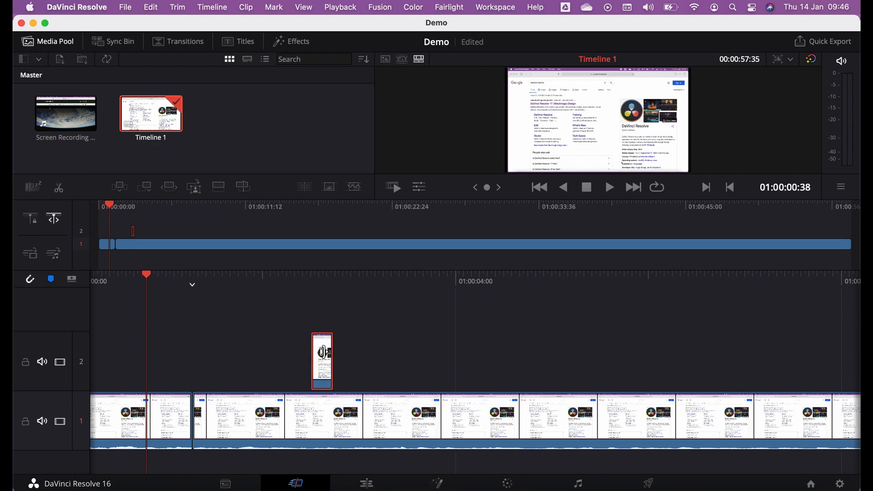
key(Delete)
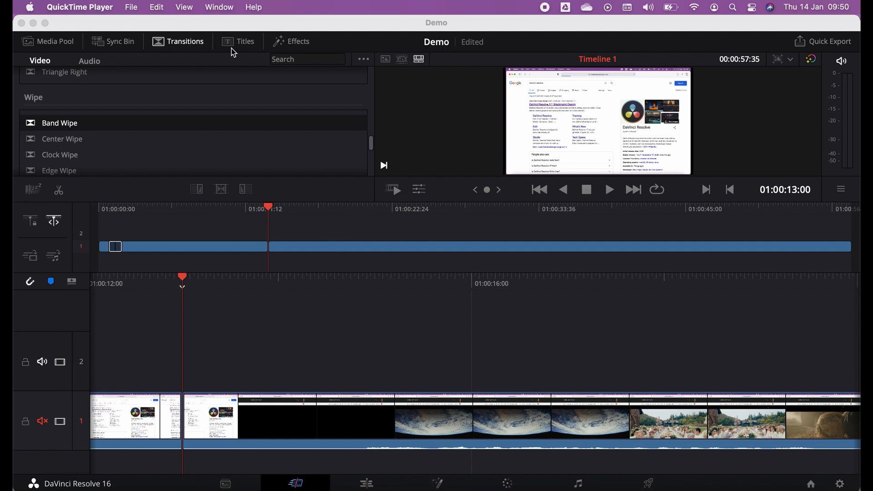
Add the Center Wipe video transition to the cut at 01:00:13:00 on track 1
click(69, 47)
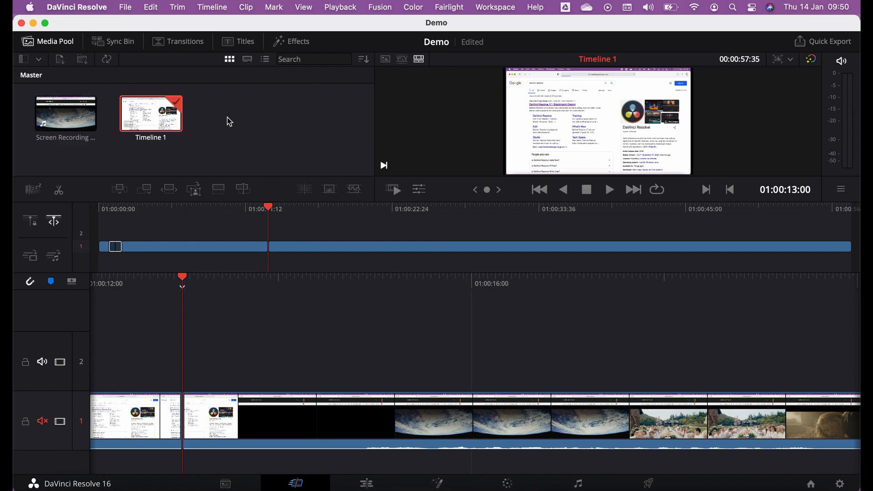
click(184, 45)
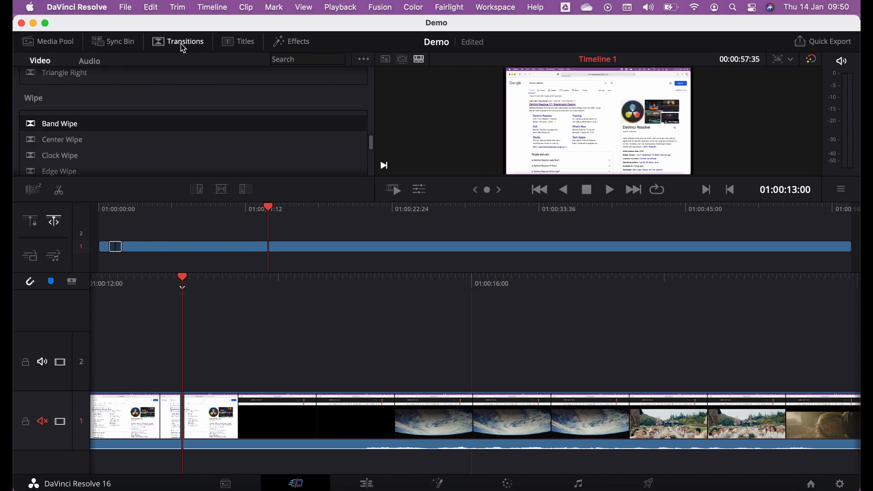
scroll(165, 133, up, 5)
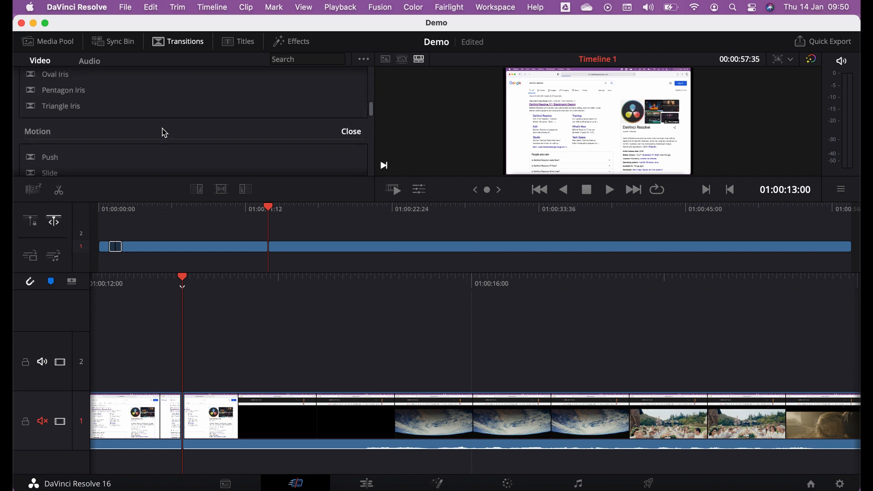
scroll(165, 133, down, 6)
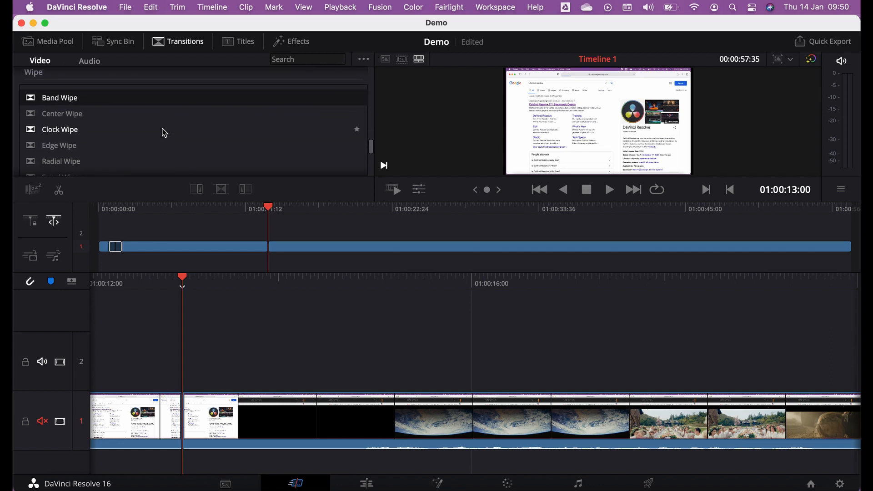
click(53, 117)
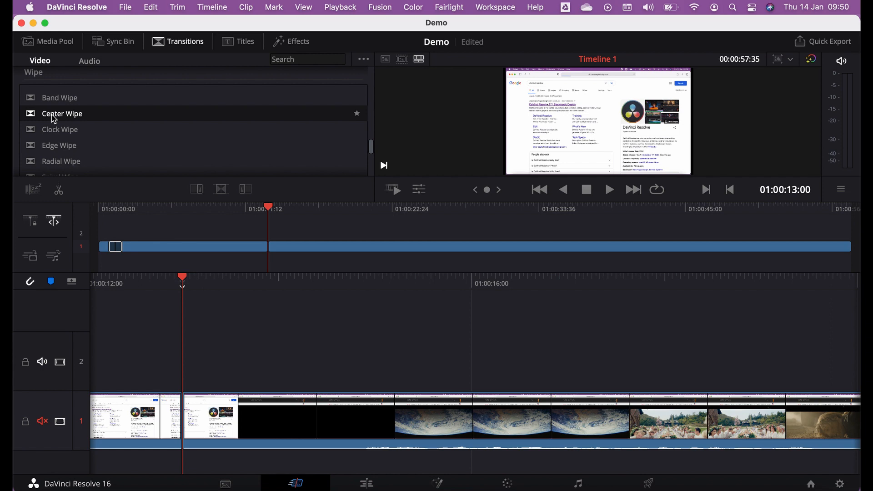
mouse_move(54, 119)
mouse_down()
mouse_move(84, 130)
mouse_move(145, 191)
mouse_move(184, 266)
mouse_move(190, 424)
mouse_up()
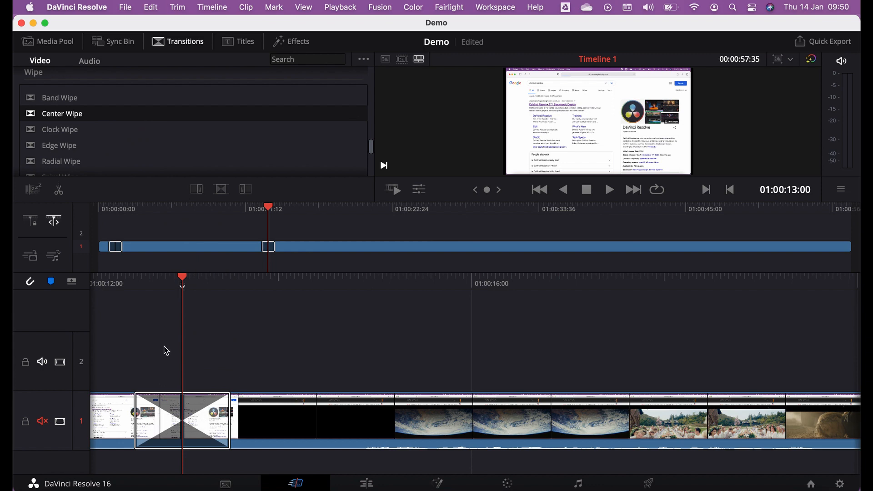
Scrub the playhead back through the Center Wipe transition to its start at 01:00:12:24
click(164, 281)
click(162, 279)
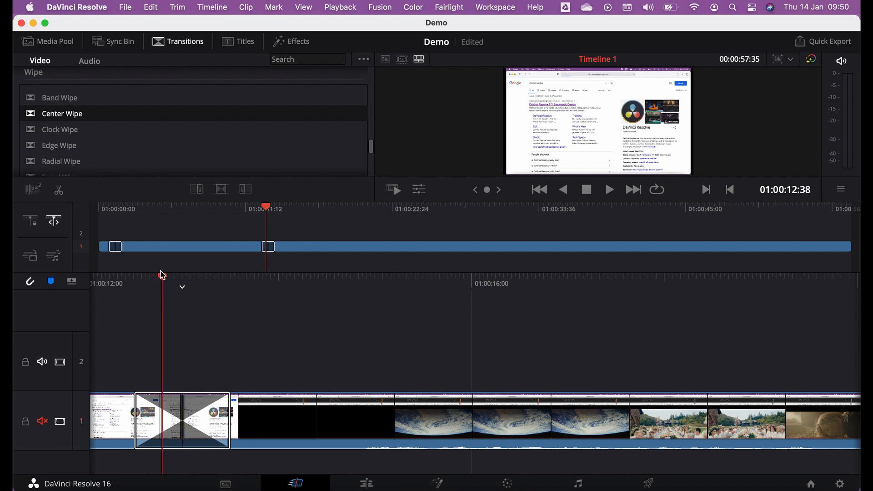
drag(165, 281, 131, 275)
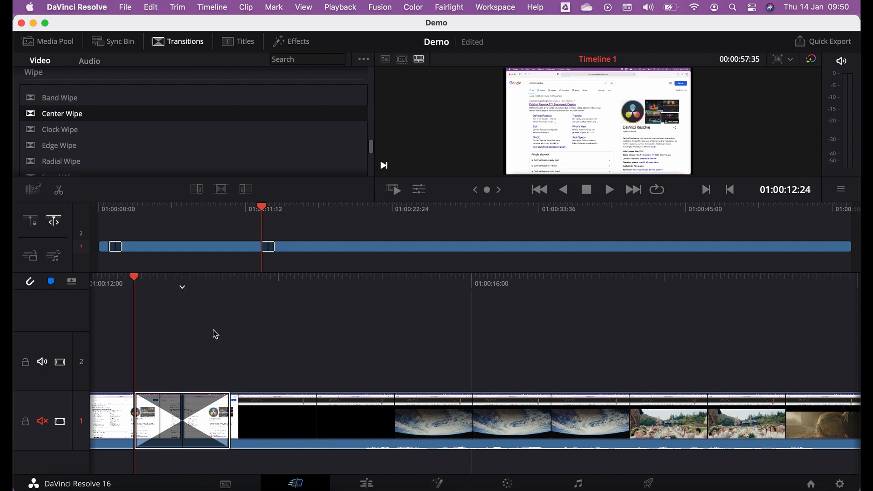
Split the track 1 clip at 01:00:10:46 and add the Radial Wipe transition to the new cut
scroll(216, 335, left, 5)
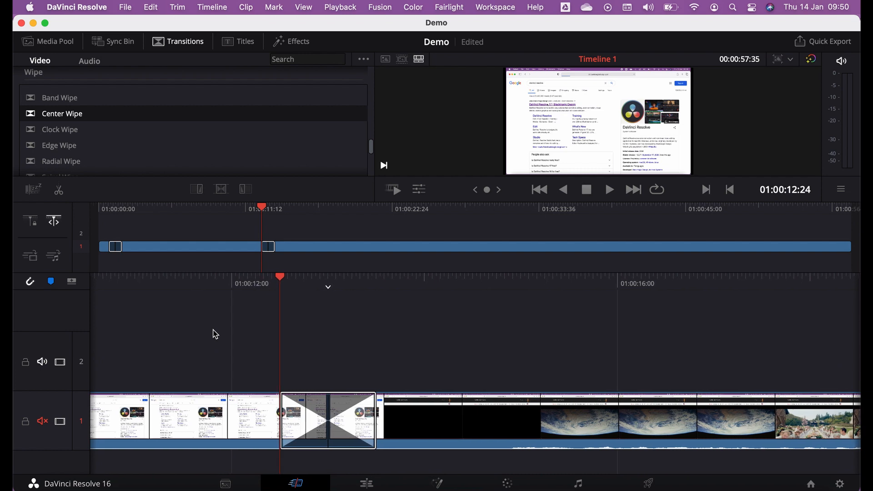
scroll(80, 131, down, 3)
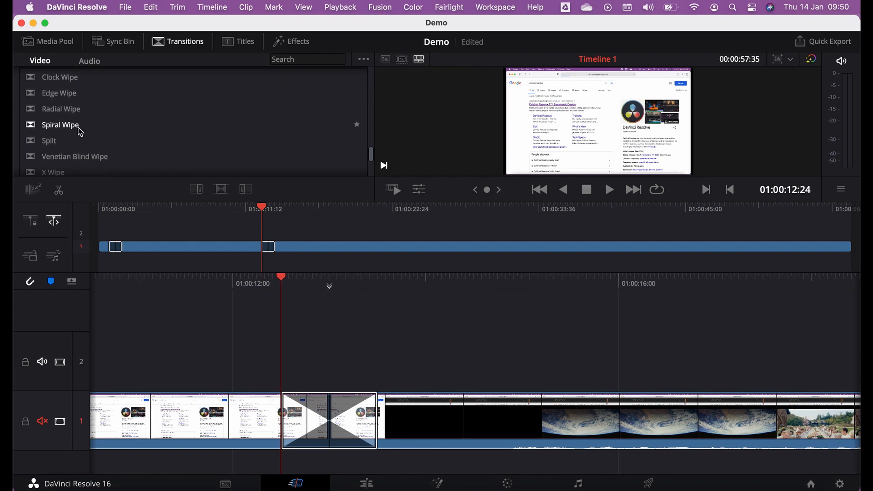
click(131, 278)
click(144, 423)
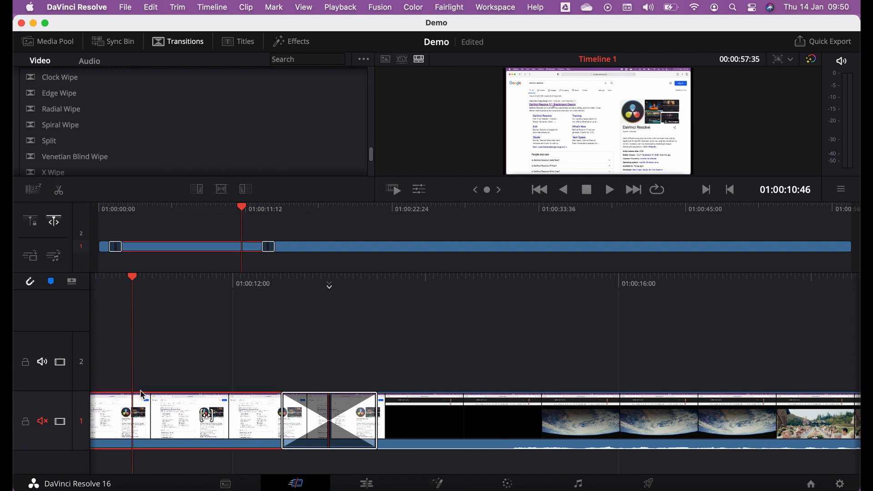
click(59, 190)
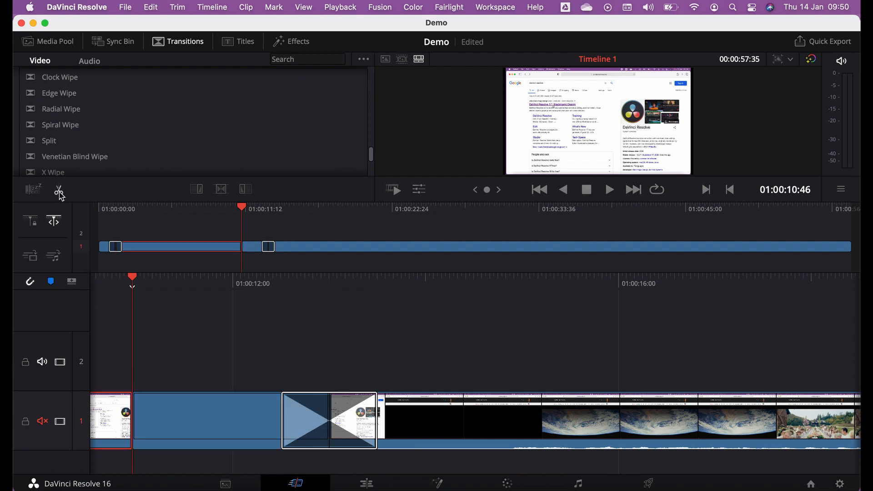
click(71, 114)
drag(74, 126, 130, 423)
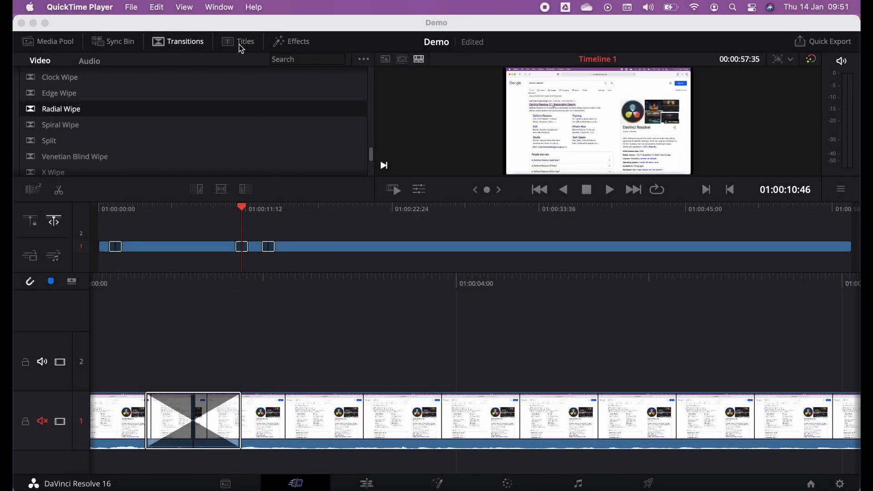
Add the 3D Lower 3rd Plane Slide In title to track 2 at about 01:00:02:09, just after the first transition
click(241, 44)
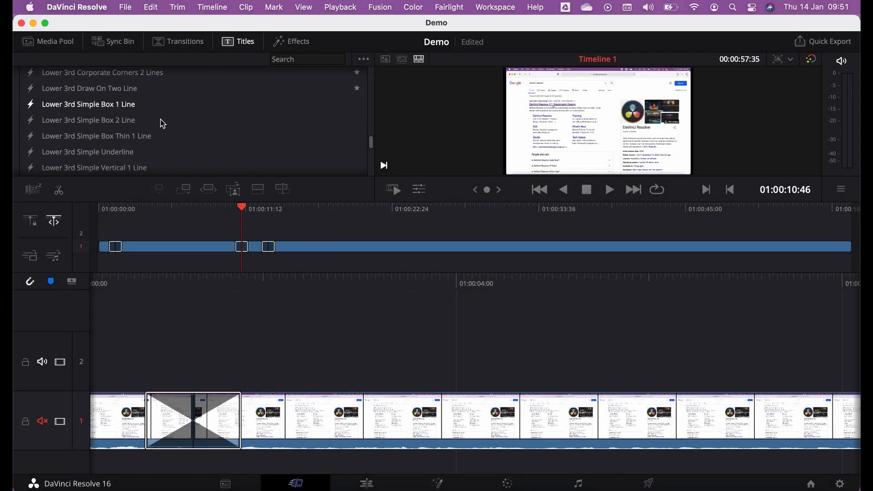
scroll(160, 121, up, 10)
scroll(163, 124, down, 10)
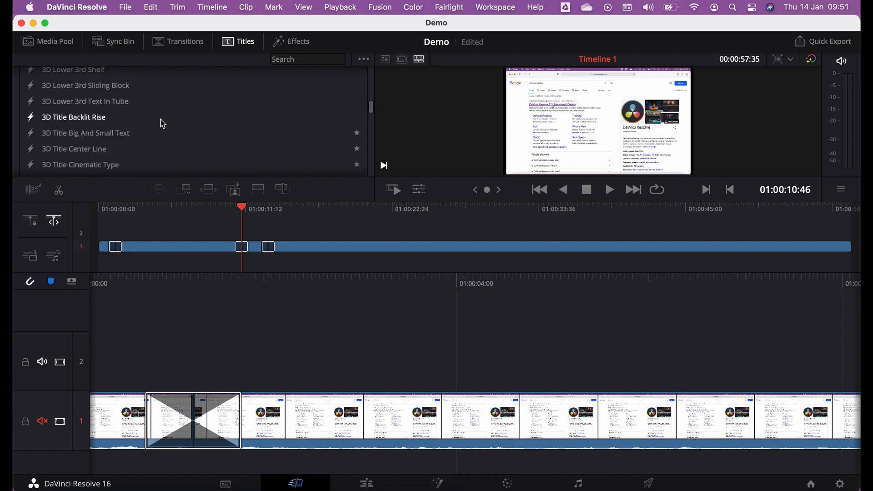
scroll(163, 123, up, 5)
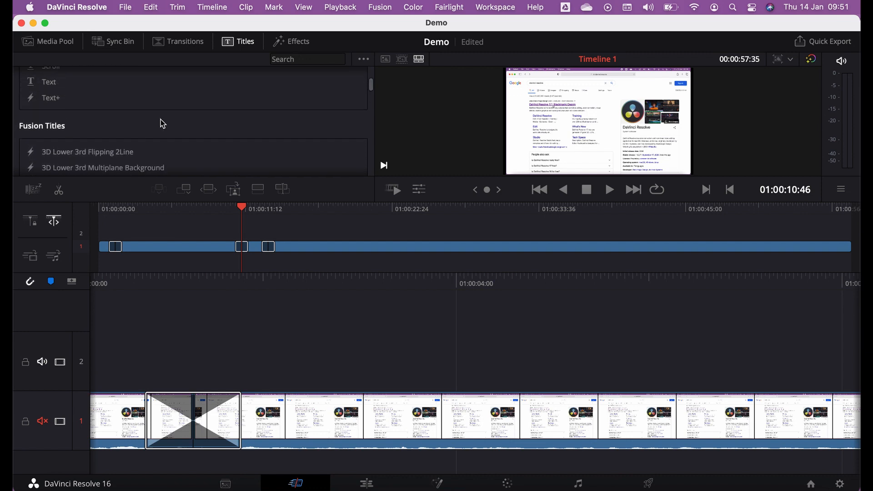
scroll(163, 124, down, 4)
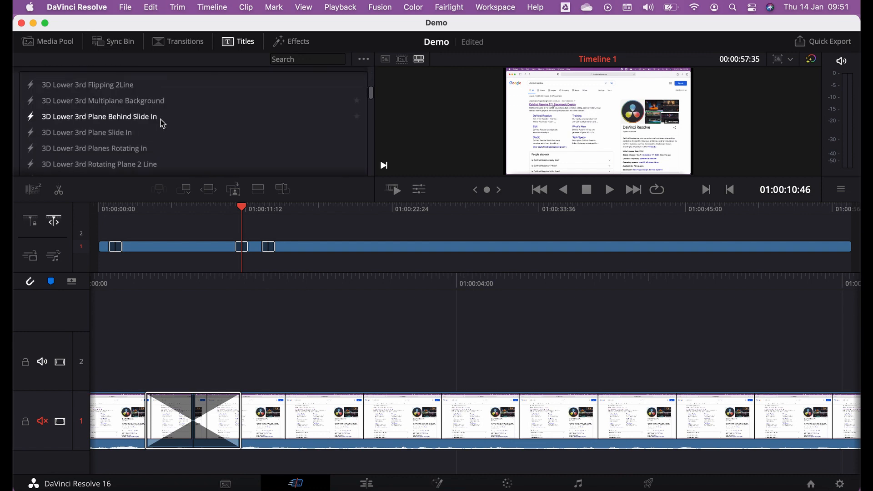
click(76, 114)
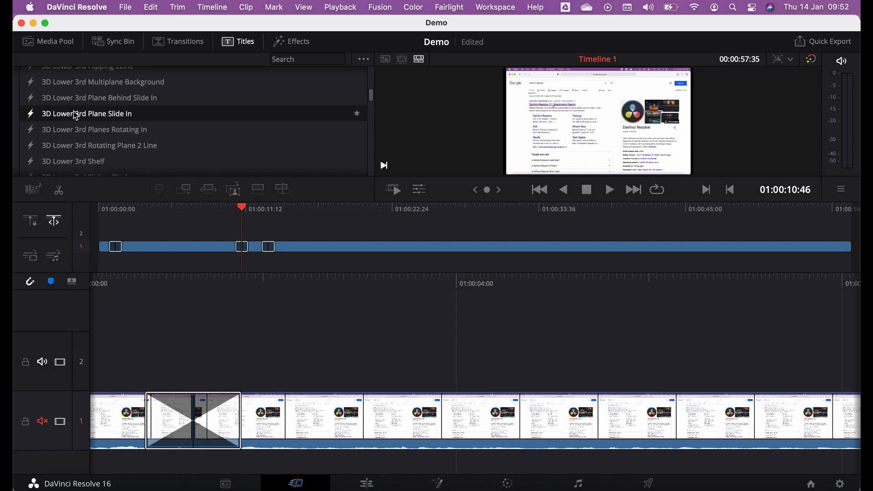
drag(76, 115, 284, 347)
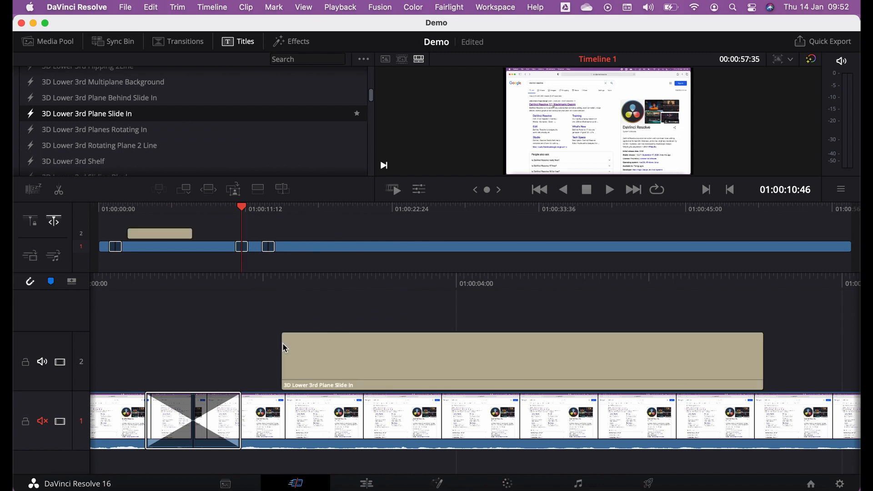
Switch to the Edit page, select the lower-third title on V2 and place the playhead over it at 01:00:02:41
click(293, 279)
drag(294, 277, 292, 310)
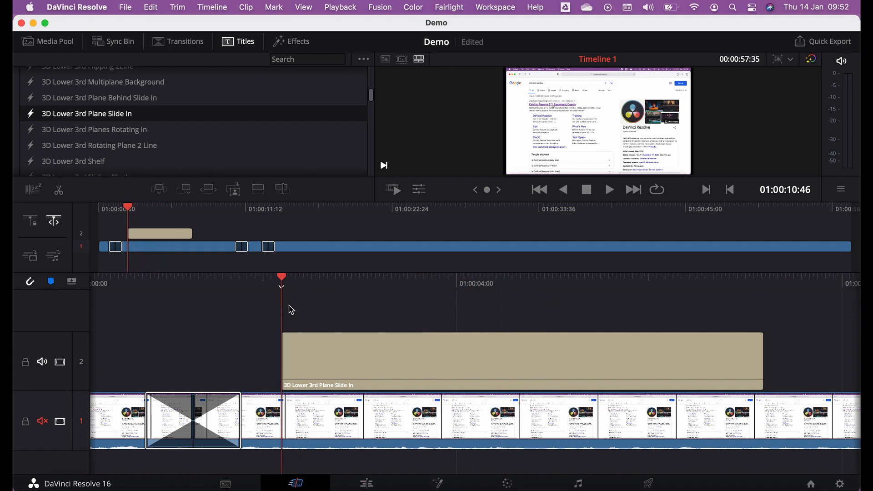
click(329, 363)
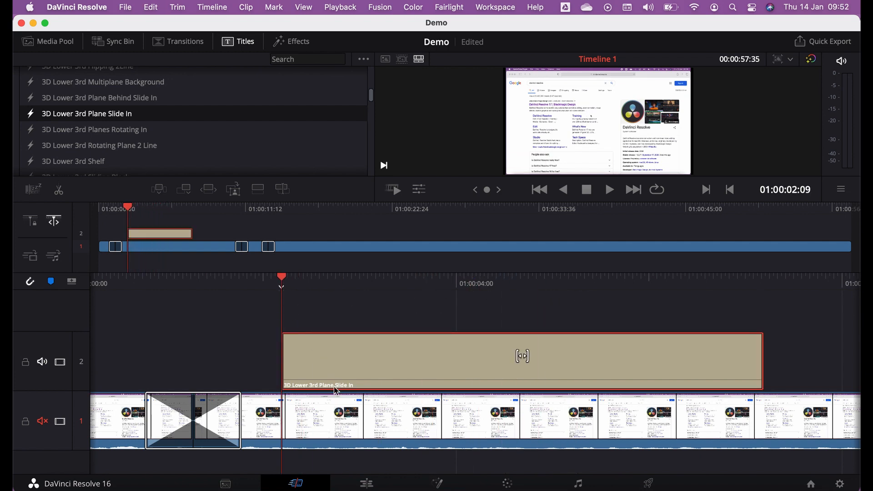
click(368, 485)
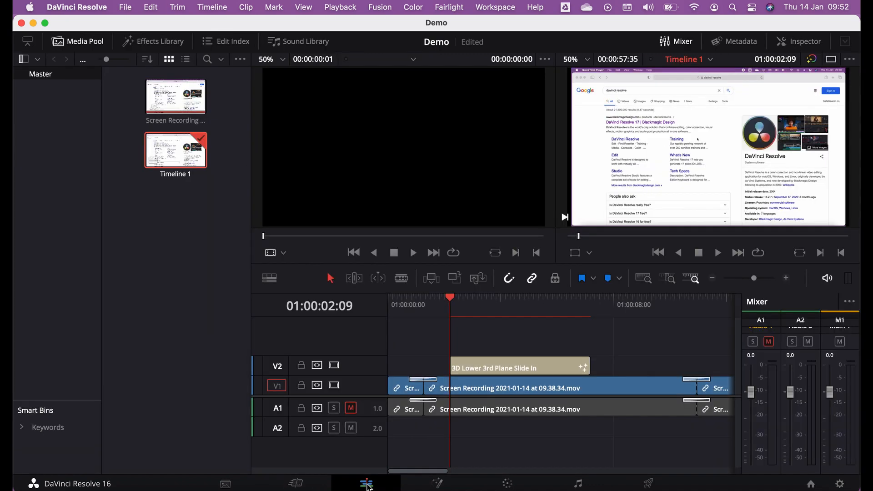
click(484, 367)
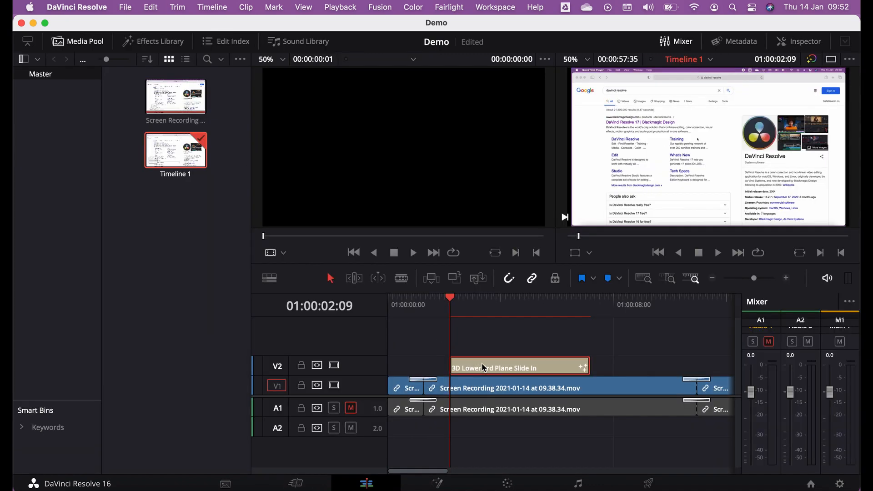
drag(450, 300, 471, 303)
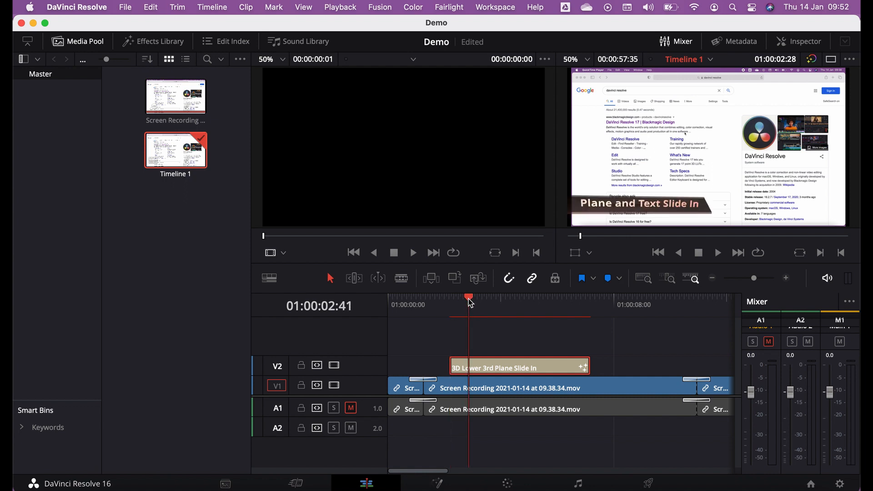
Open the title's main text controls and replace its styled text with "Davinci Demo"
double_click(499, 371)
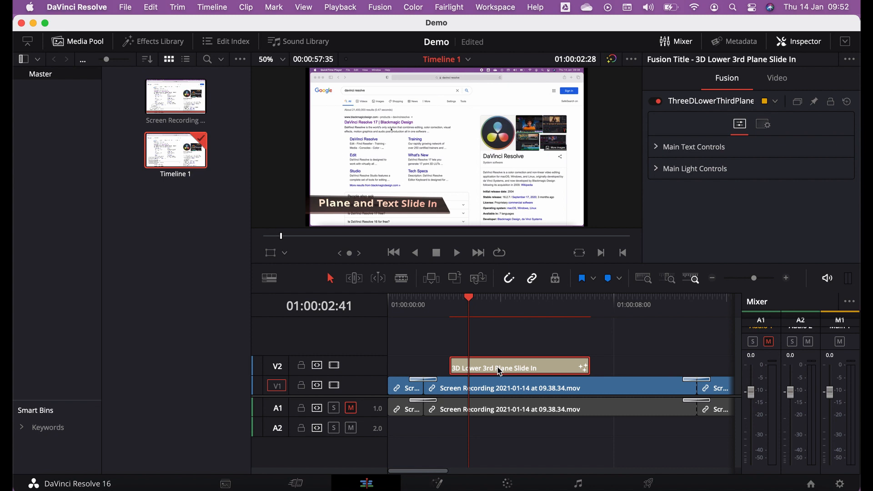
click(658, 147)
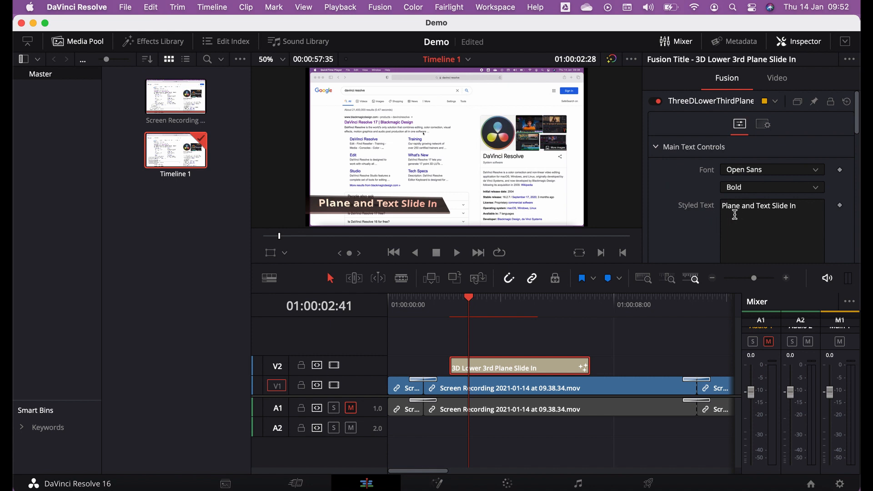
drag(797, 206, 715, 208)
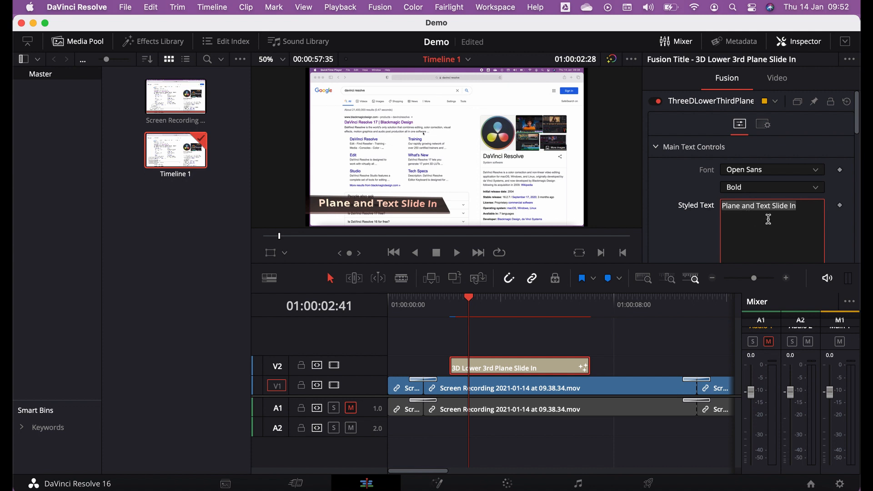
key(BackSpace)
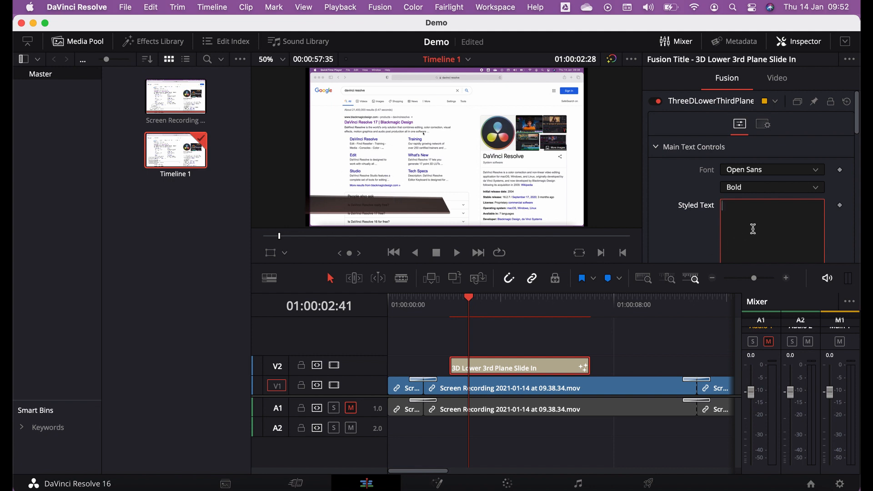
text(Davinci Demo)
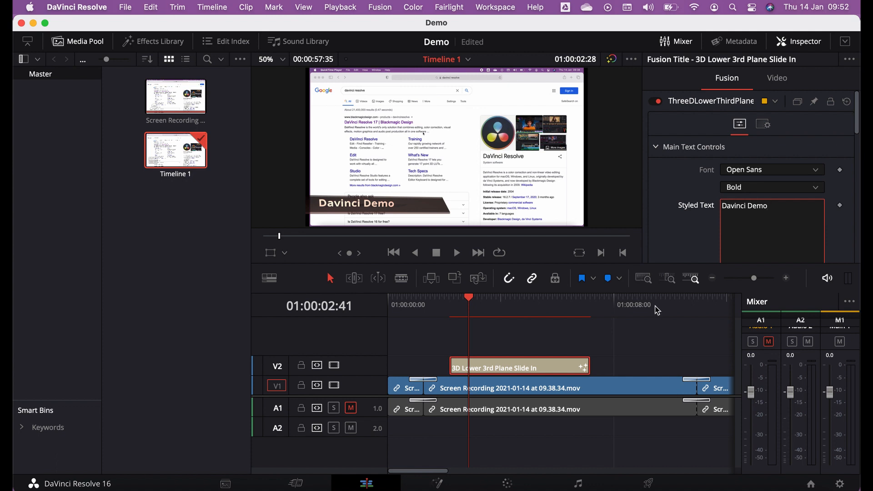
Preview the edited title, first on the Edit page and then back on the Cut page from 01:00:02:02
click(502, 299)
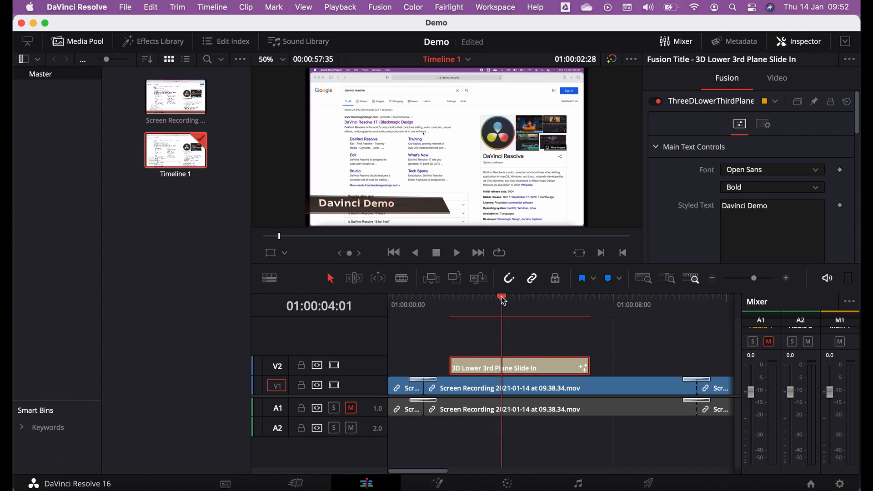
click(474, 298)
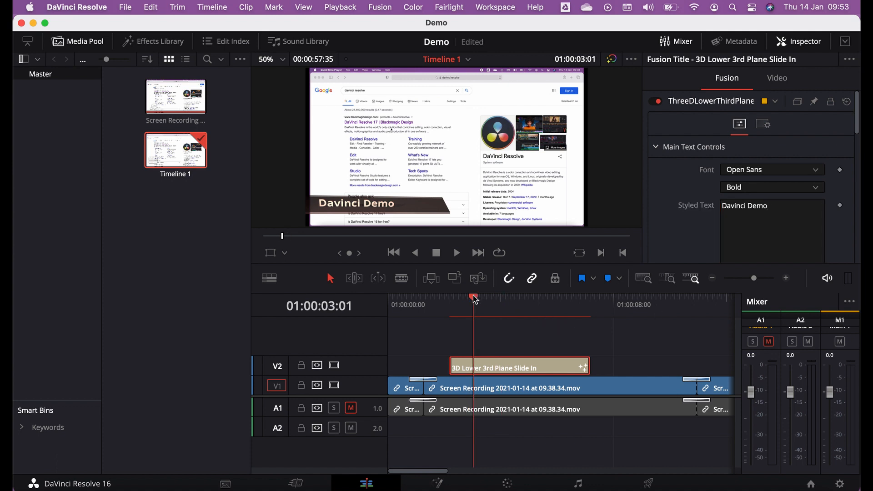
click(300, 485)
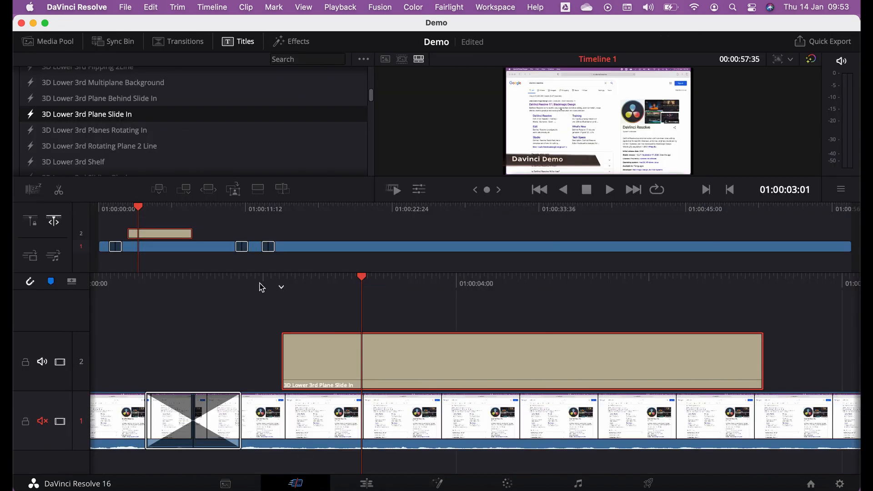
click(268, 278)
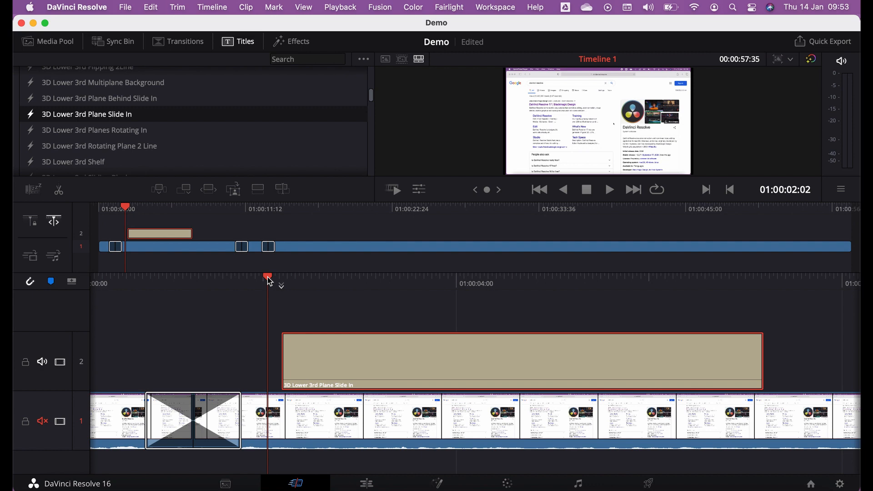
key(space)
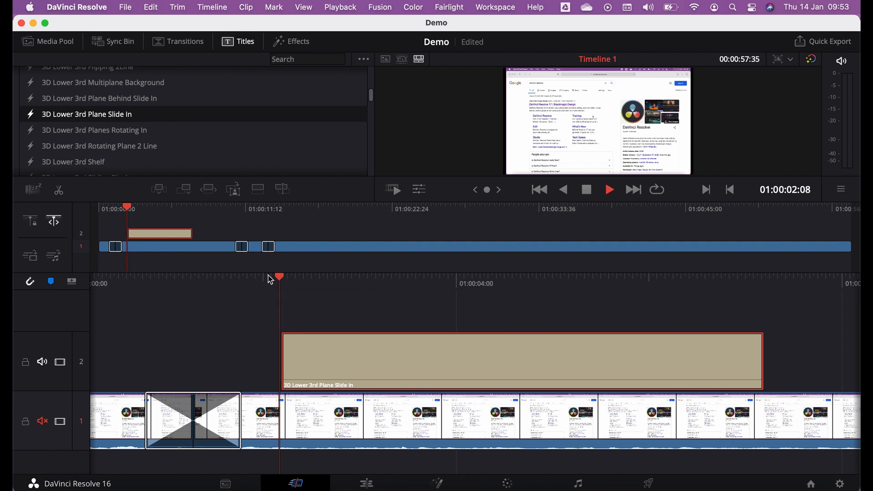
drag(268, 276, 585, 270)
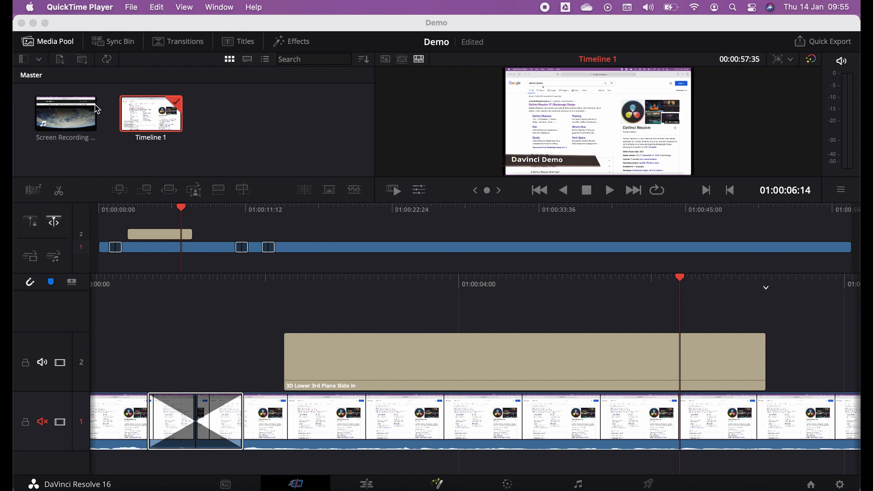
Import the desktop audio file "1-03 Circle of Life" into the media pool, moving the Demo window aside and back to reach it
click(283, 26)
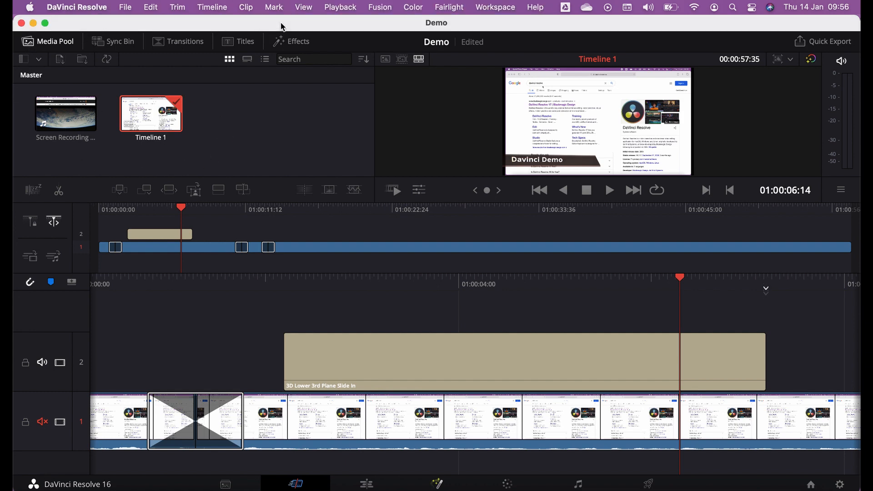
drag(283, 26, 156, 4)
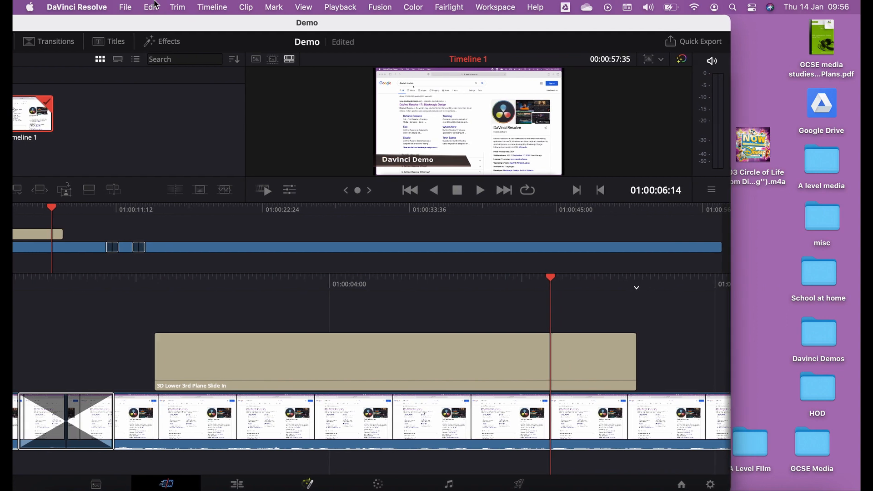
click(746, 158)
drag(746, 158, 117, 137)
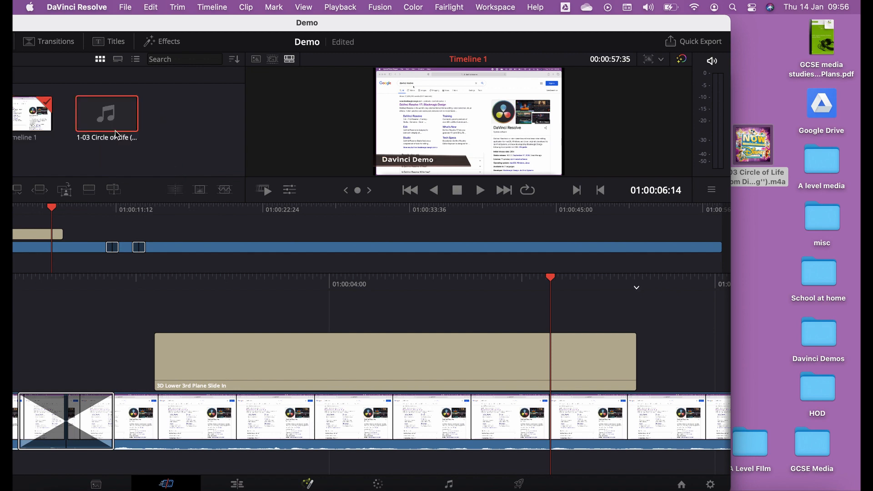
drag(79, 27, 209, 10)
Place the Circle of Life audio clip on a new audio track A1, starting at 01:00:00:00, and select it
scroll(338, 370, left, 3)
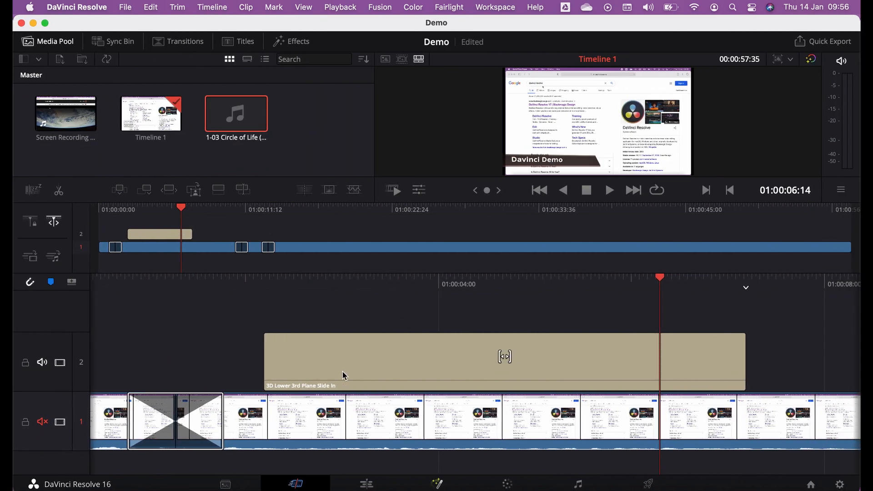
drag(234, 116, 522, 465)
scroll(523, 465, right, 10)
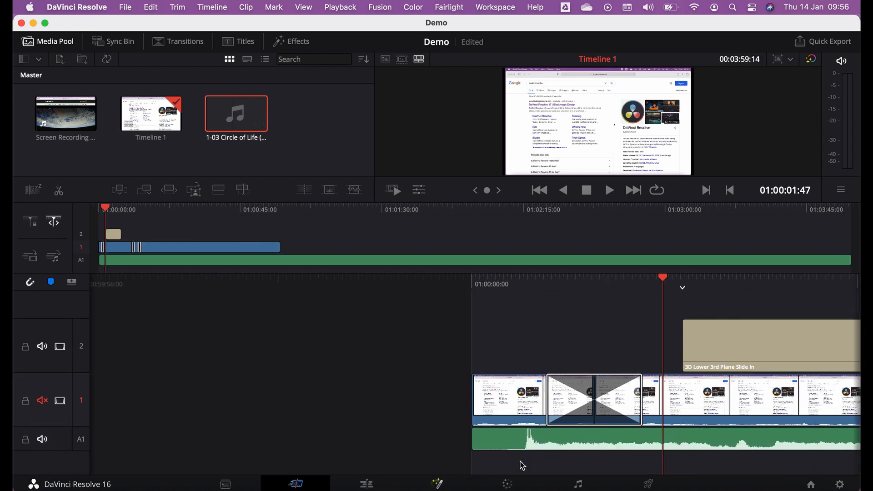
scroll(523, 466, left, 3)
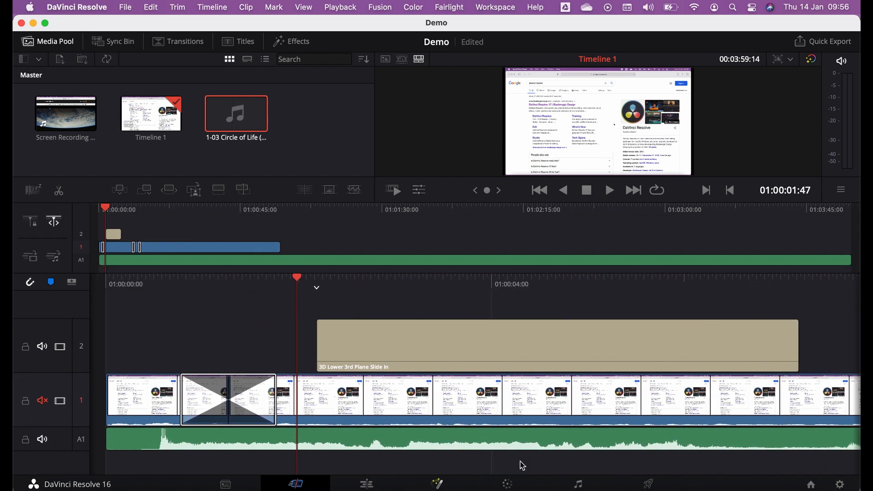
click(144, 439)
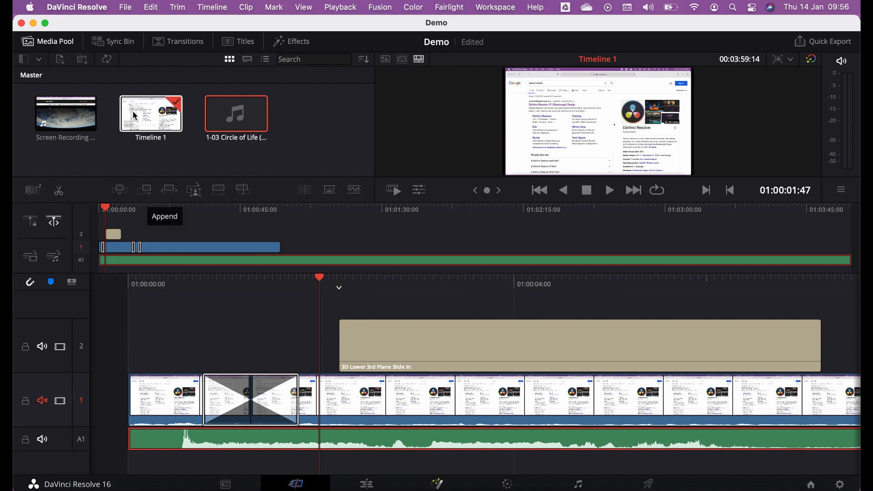
Export the project, saving its changes first, as a project file named Demo on the Desktop
click(126, 7)
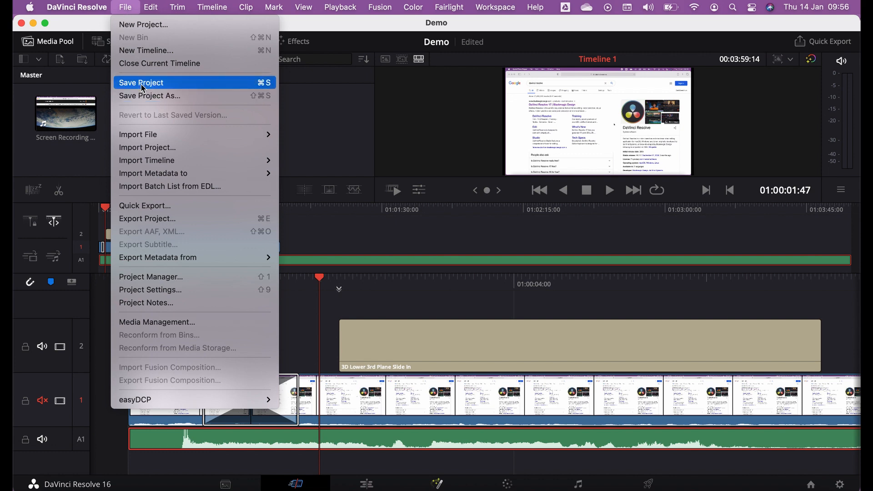
click(153, 225)
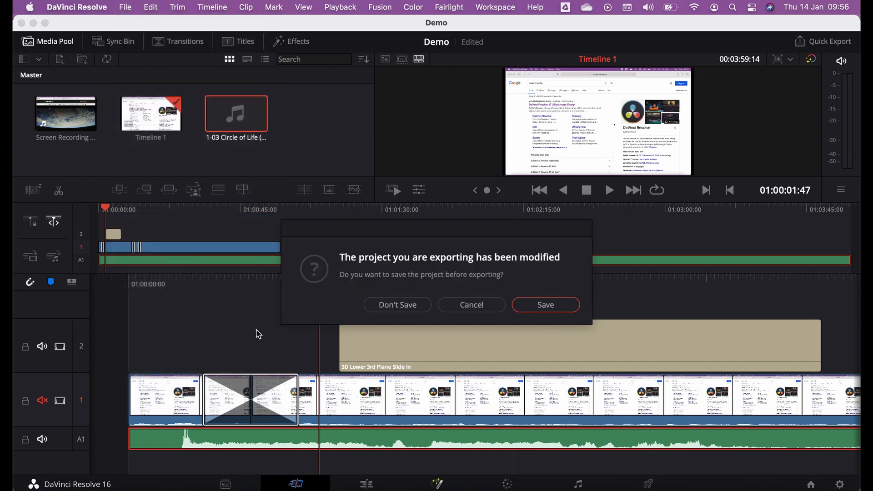
click(530, 310)
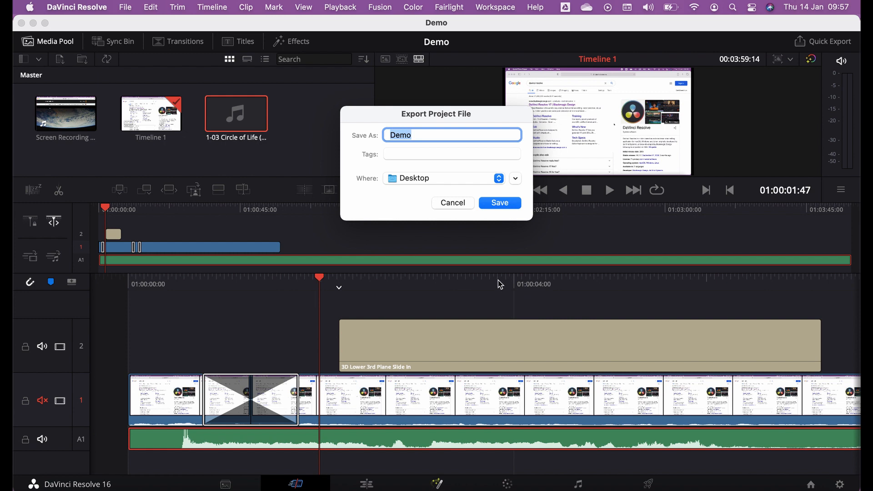
click(494, 208)
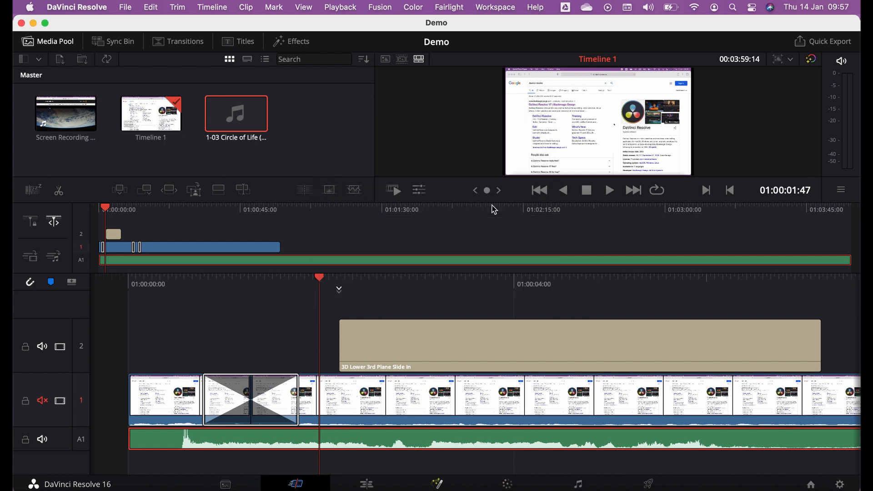